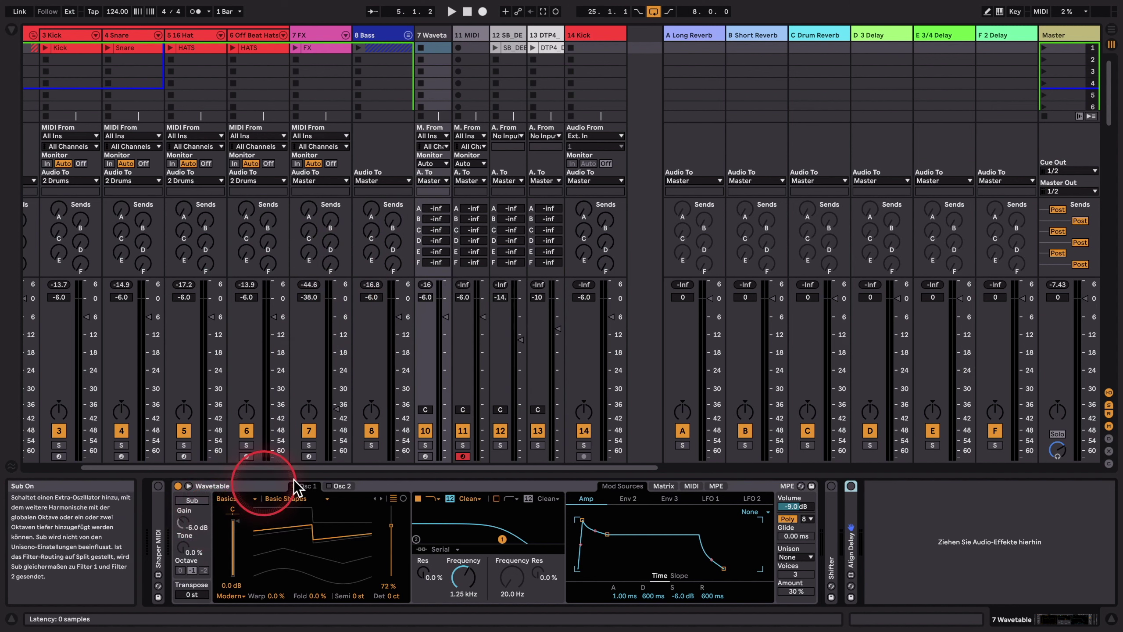
Arm the Wavetable track for recording and view the context options of its Wavetable device
click(425, 456)
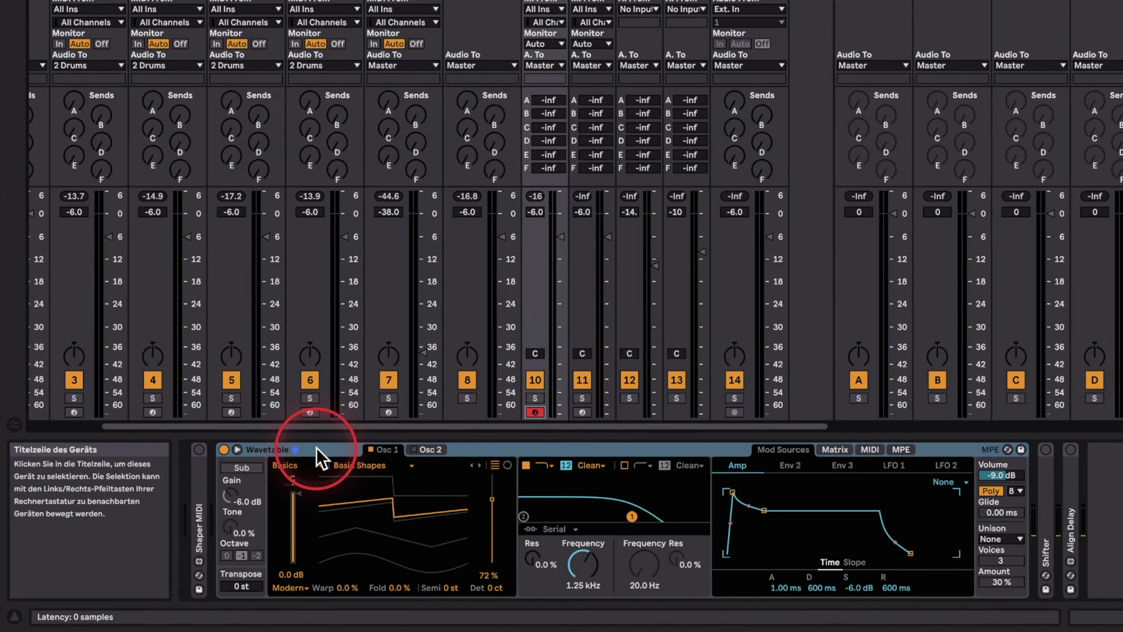
right_click(250, 484)
click(370, 420)
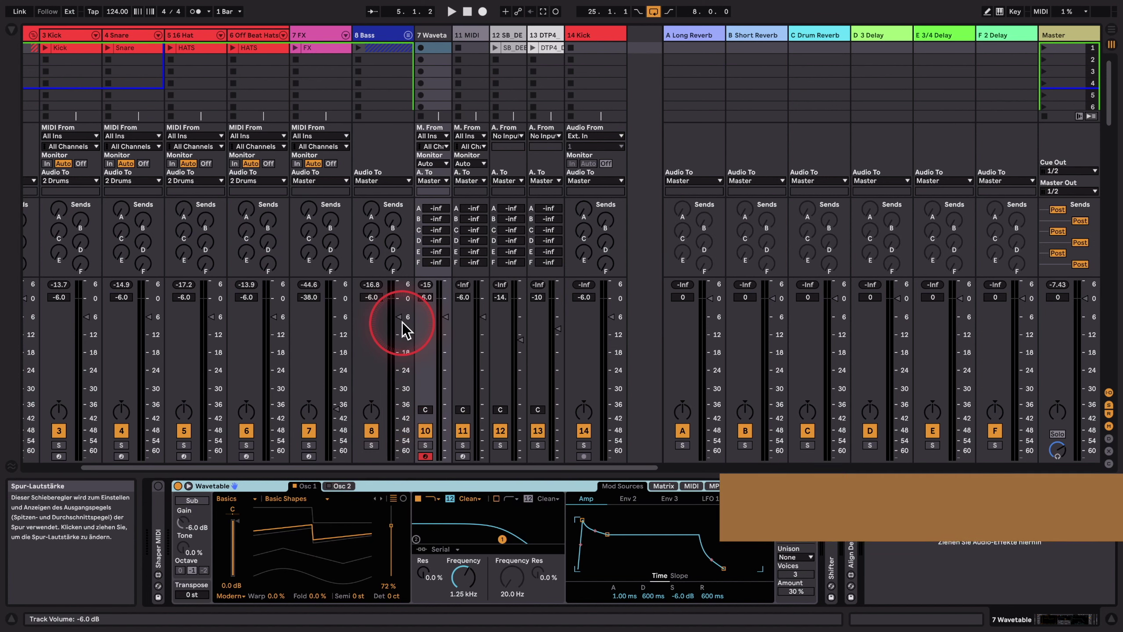
Stop playback and capture the played MIDI notes as a new clip in the Wavetable track's first slot
scroll(456, 70, right, 1)
click(428, 47)
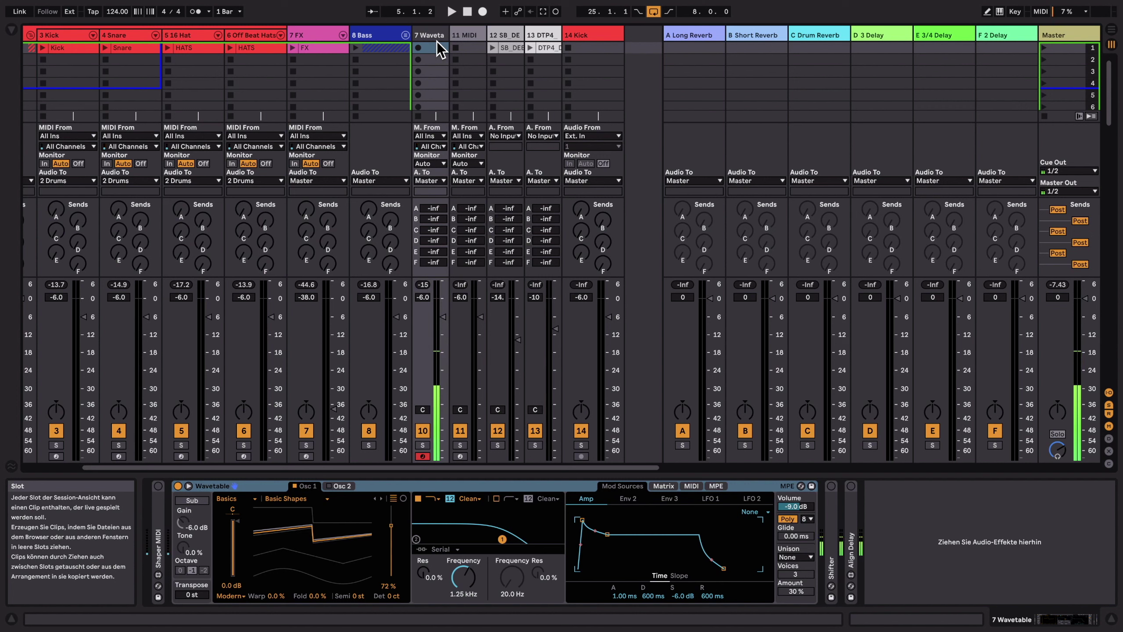
click(469, 10)
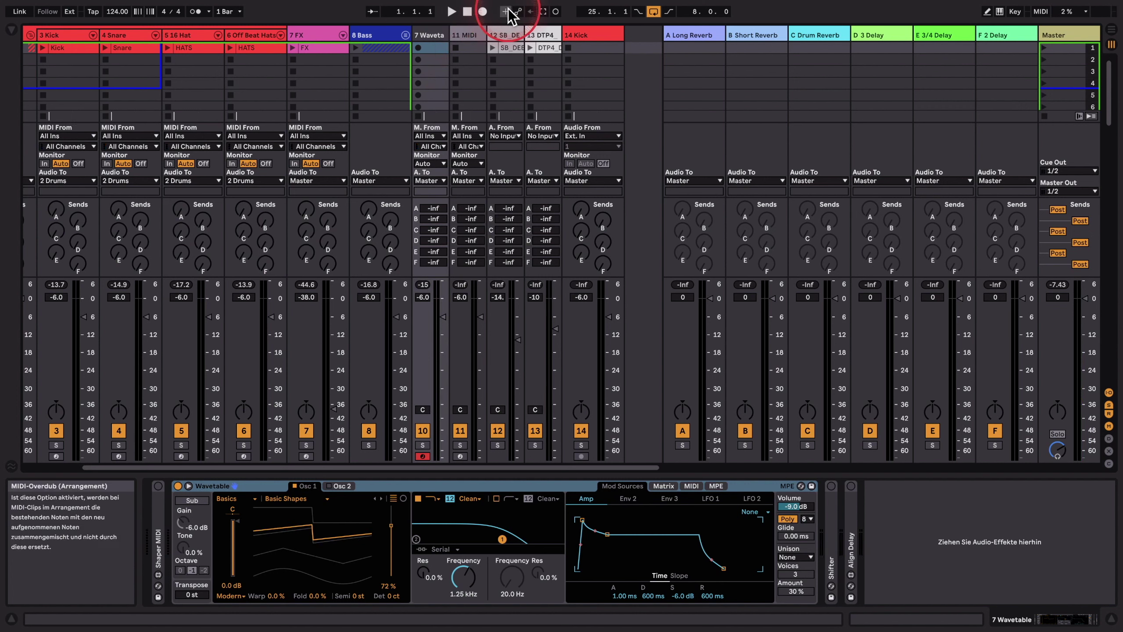
click(544, 13)
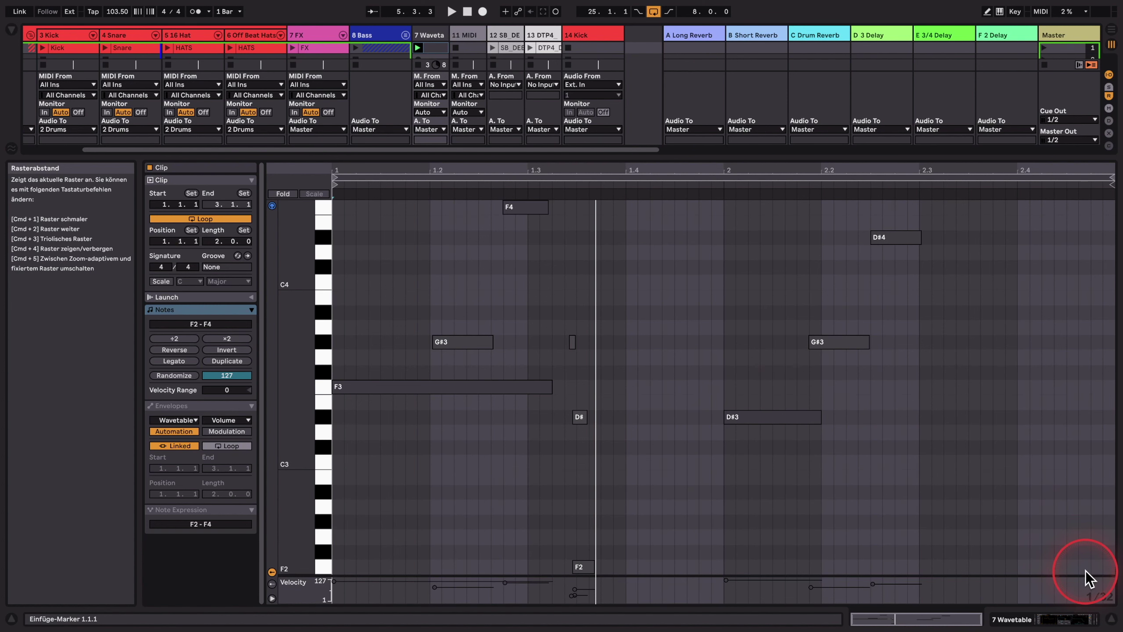
Set the MIDI note editor's fixed grid to 1/16
right_click(699, 377)
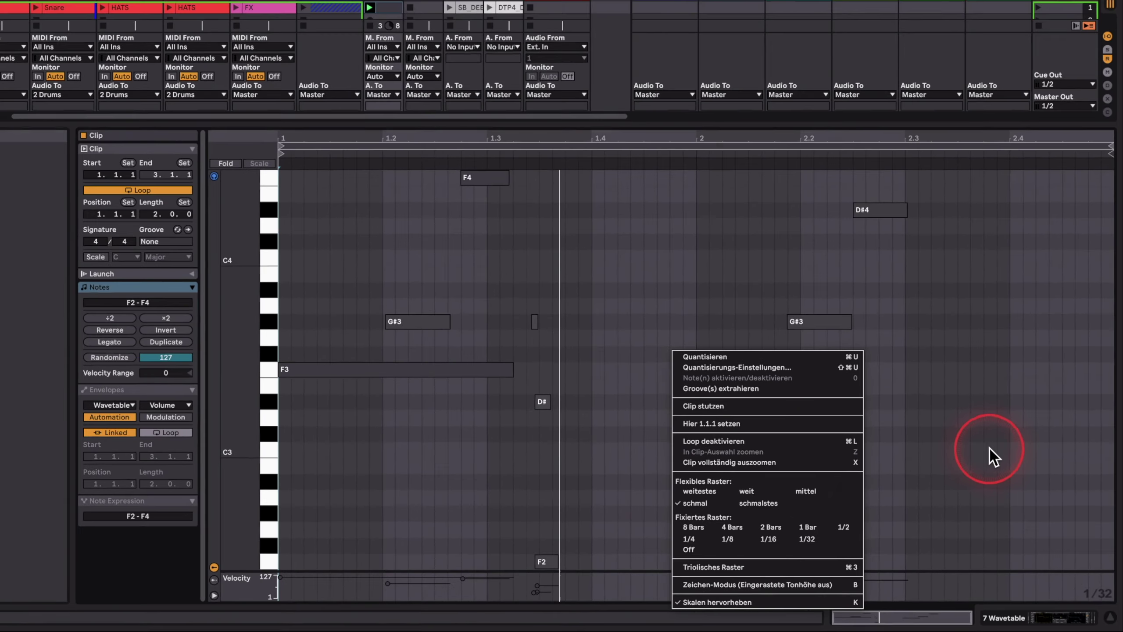
click(990, 449)
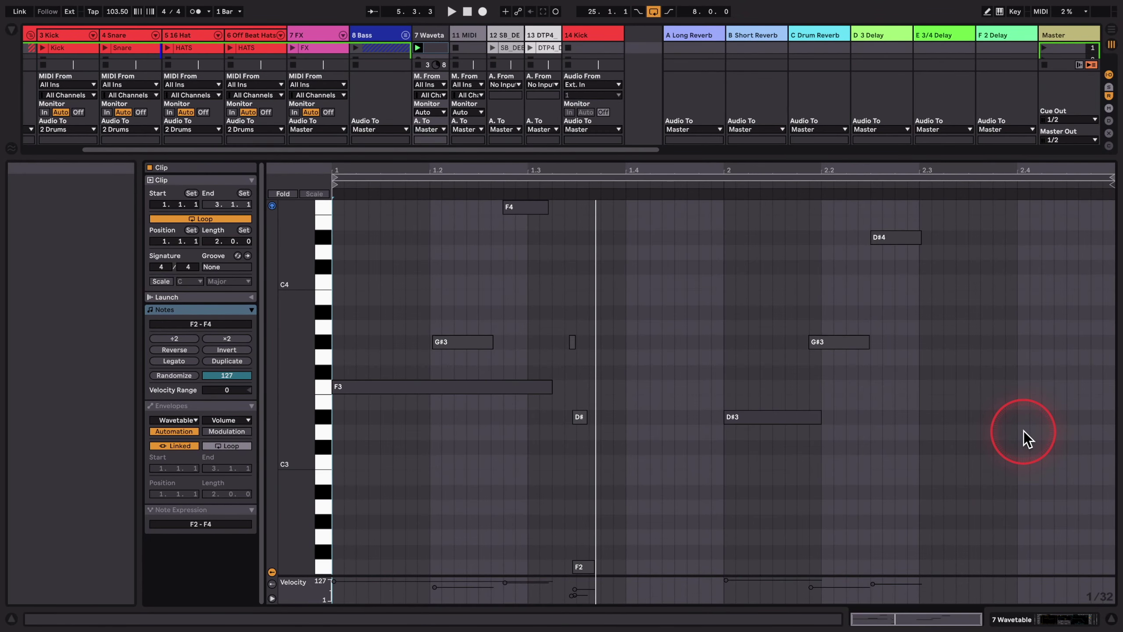
right_click(669, 339)
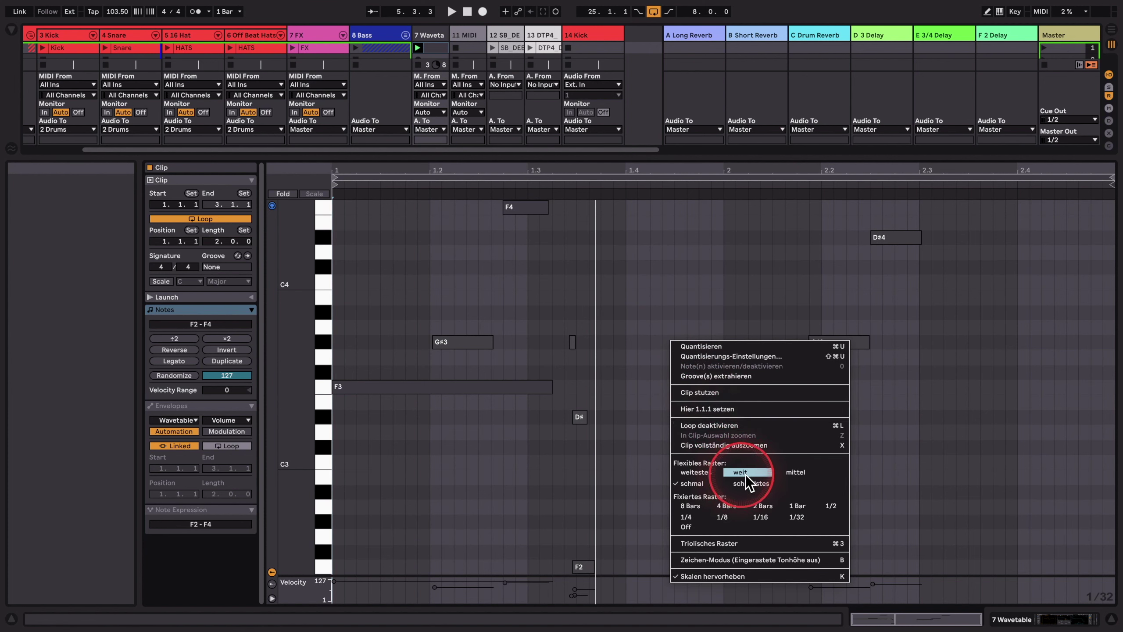
click(760, 517)
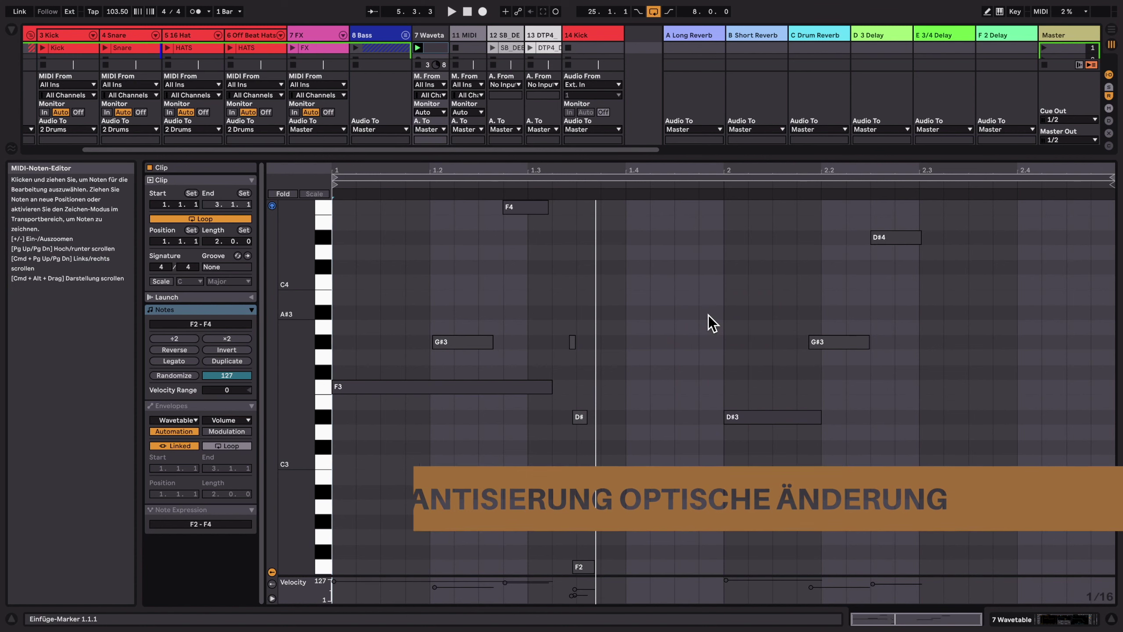
Quantize the starts of all notes in the clip to 1/16 at 100 % intensity and play the result
right_click(644, 305)
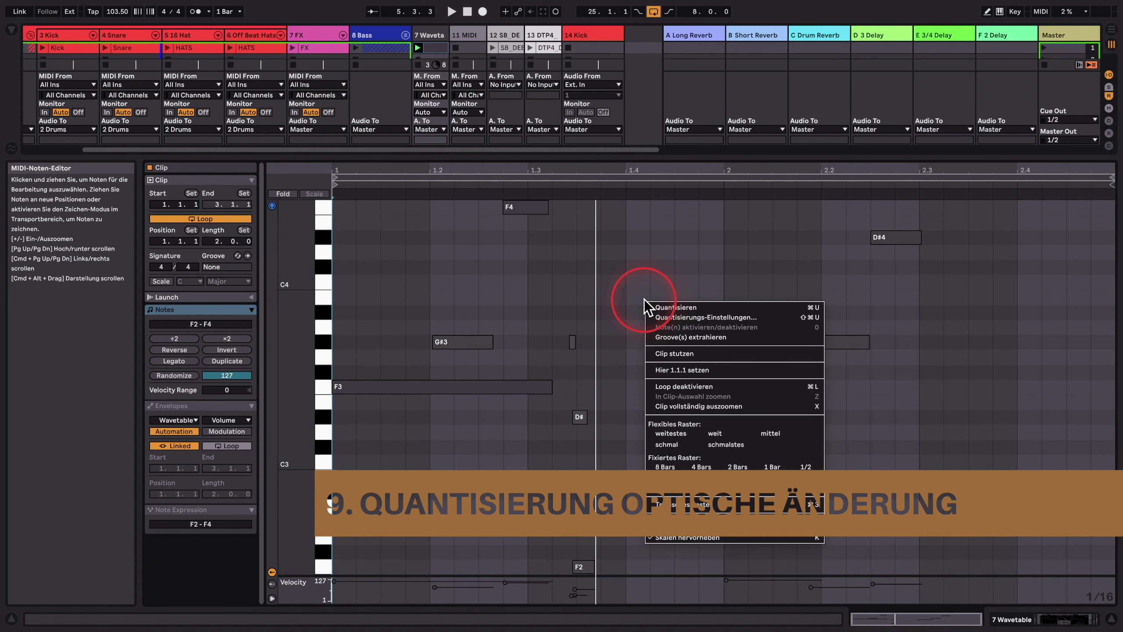
click(687, 315)
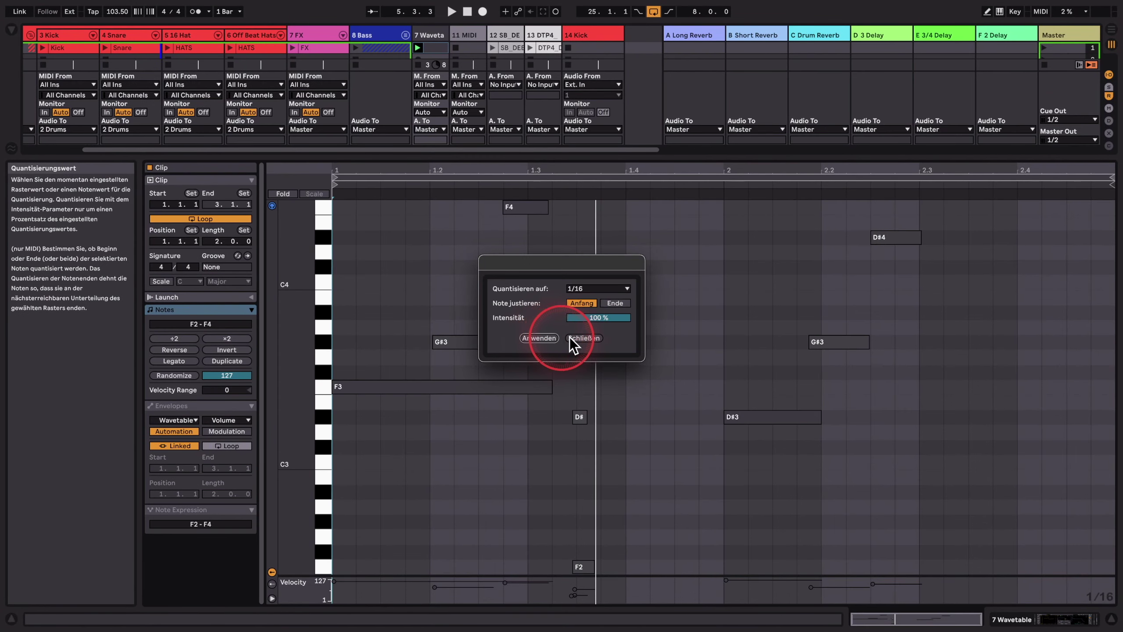
click(539, 338)
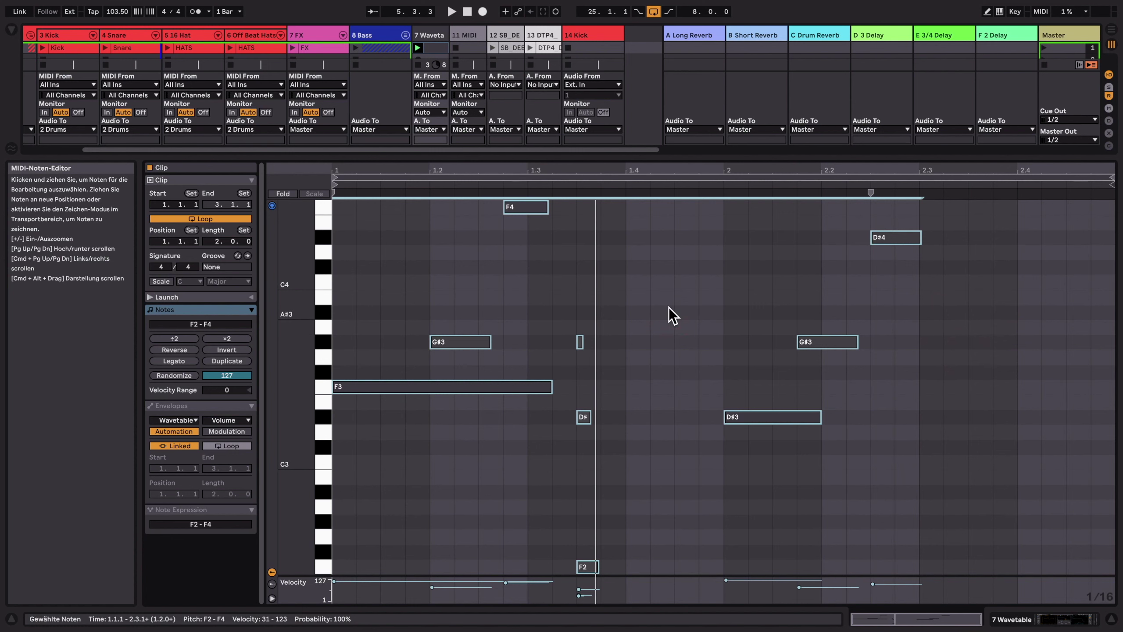
key(space)
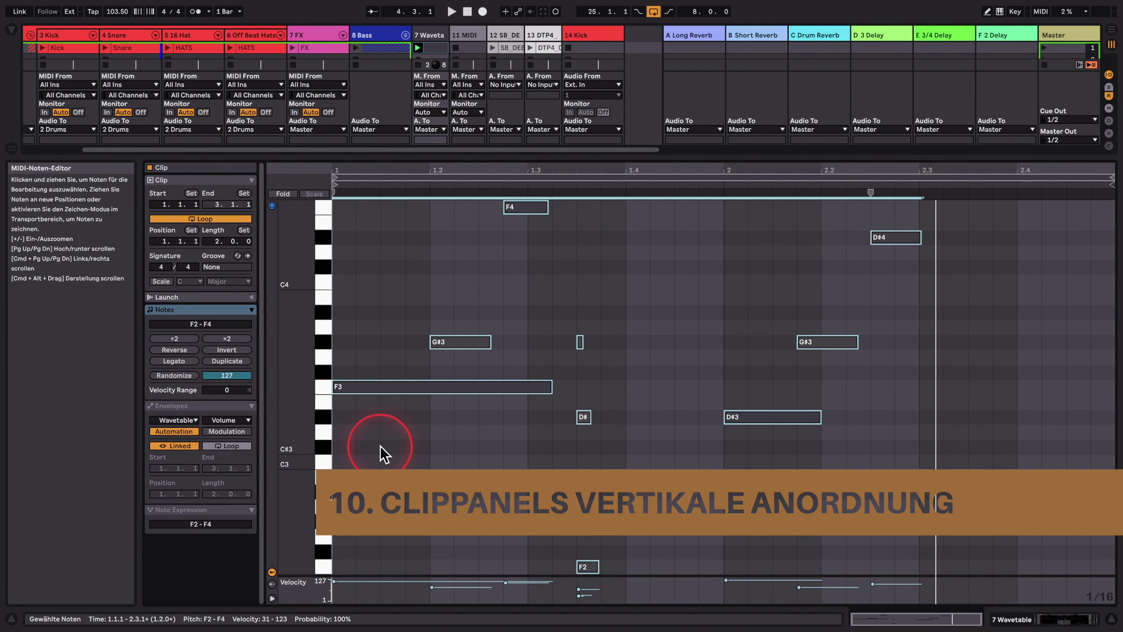
Widen the clip properties area into the side-by-side tabbed layout and narrow it back to the vertically stacked layout
drag(264, 251, 321, 259)
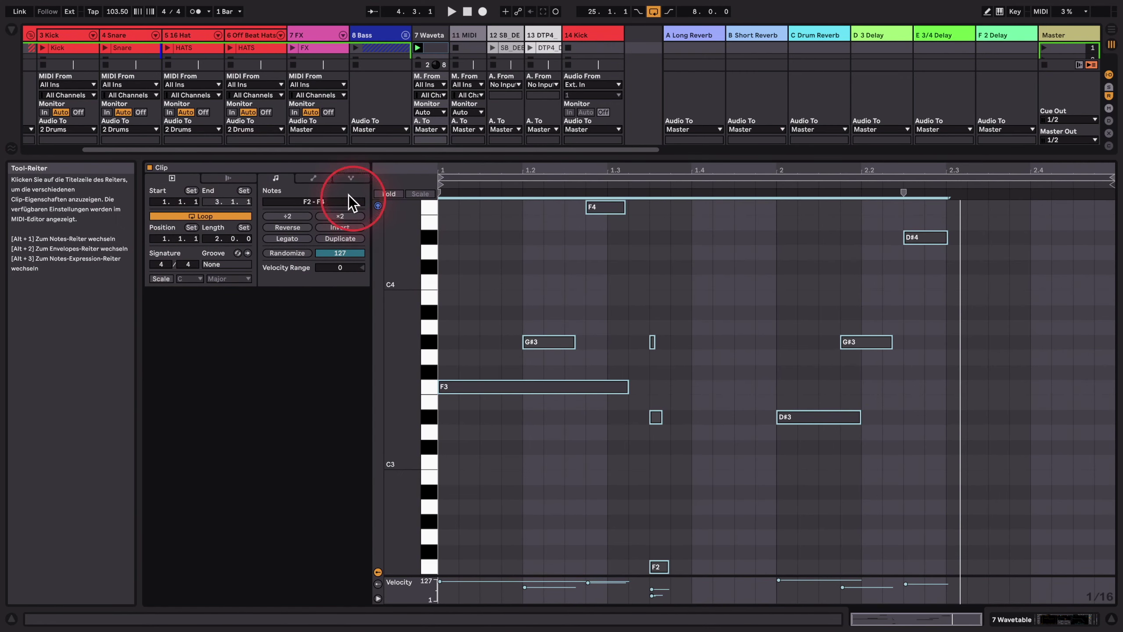
drag(372, 328, 308, 326)
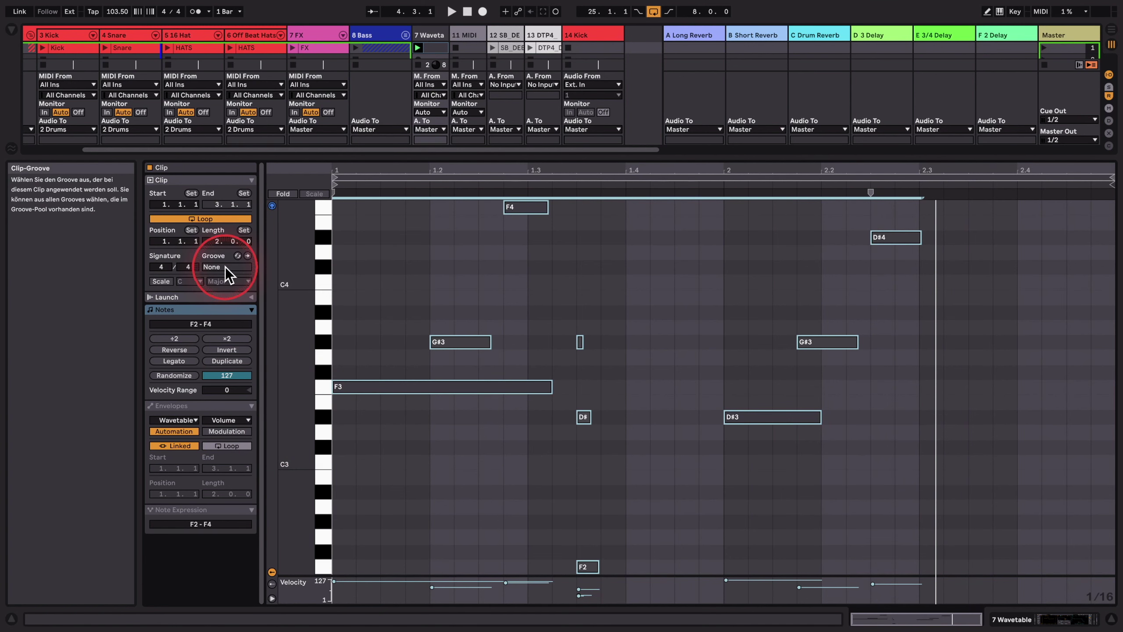
click(198, 176)
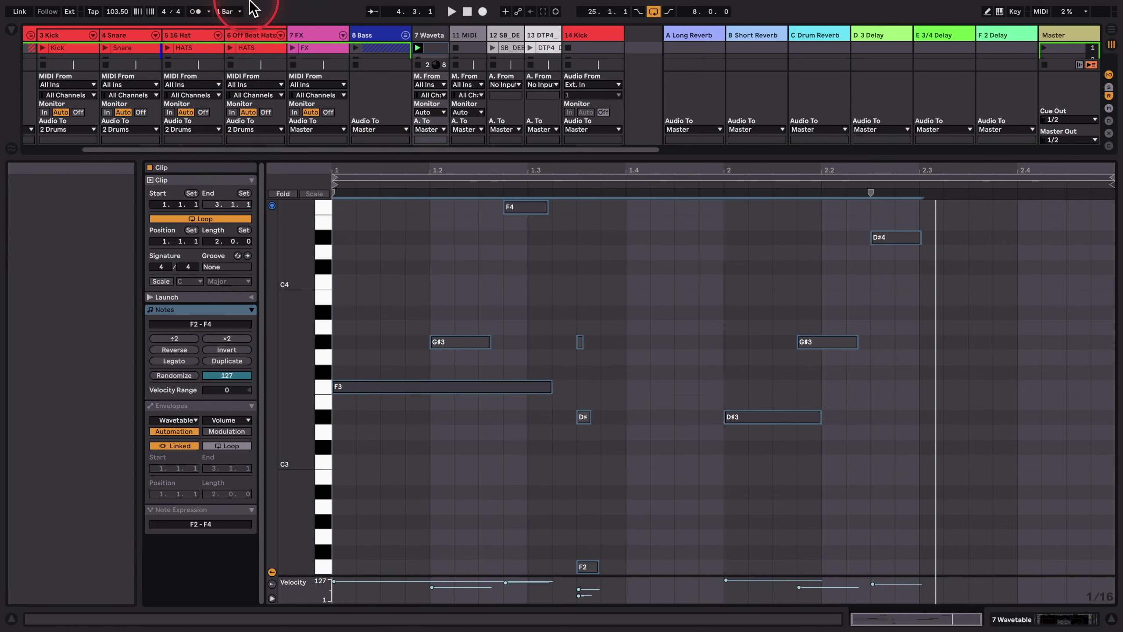
Enable automatic arrangement of the clip view panels and test it by shrinking and partly re-enlarging the clip view
click(180, 6)
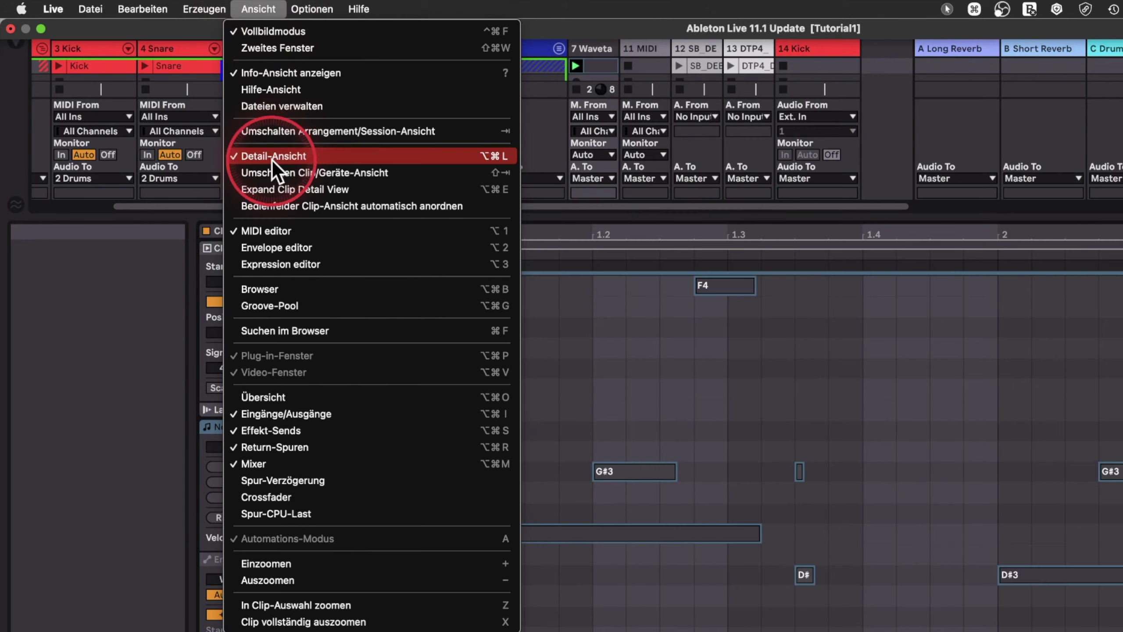
click(281, 206)
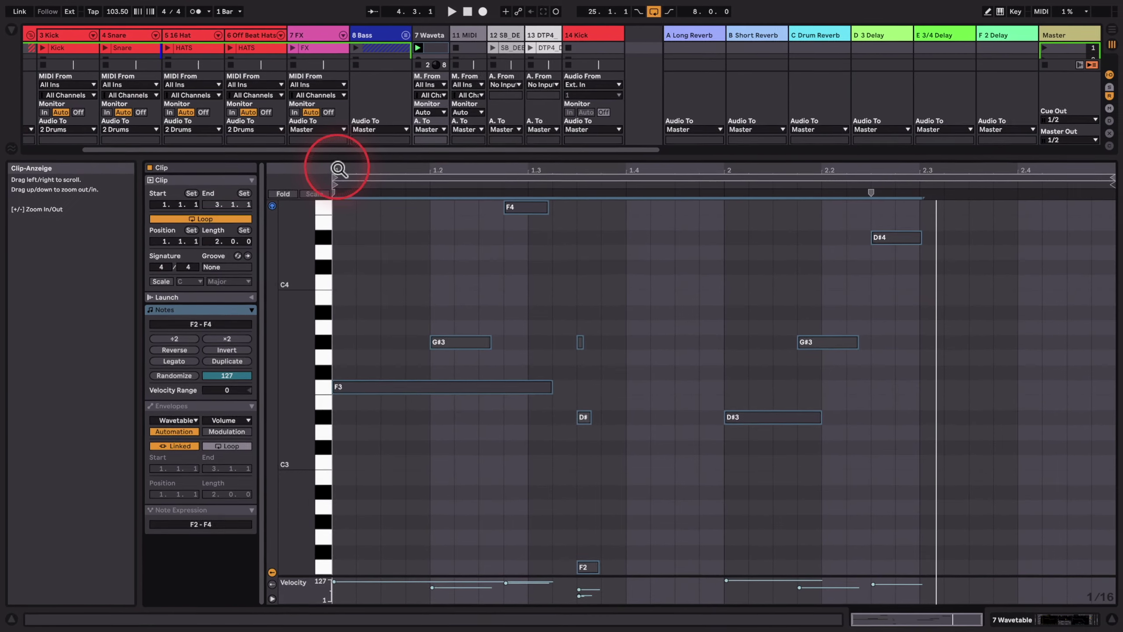
drag(343, 155, 327, 485)
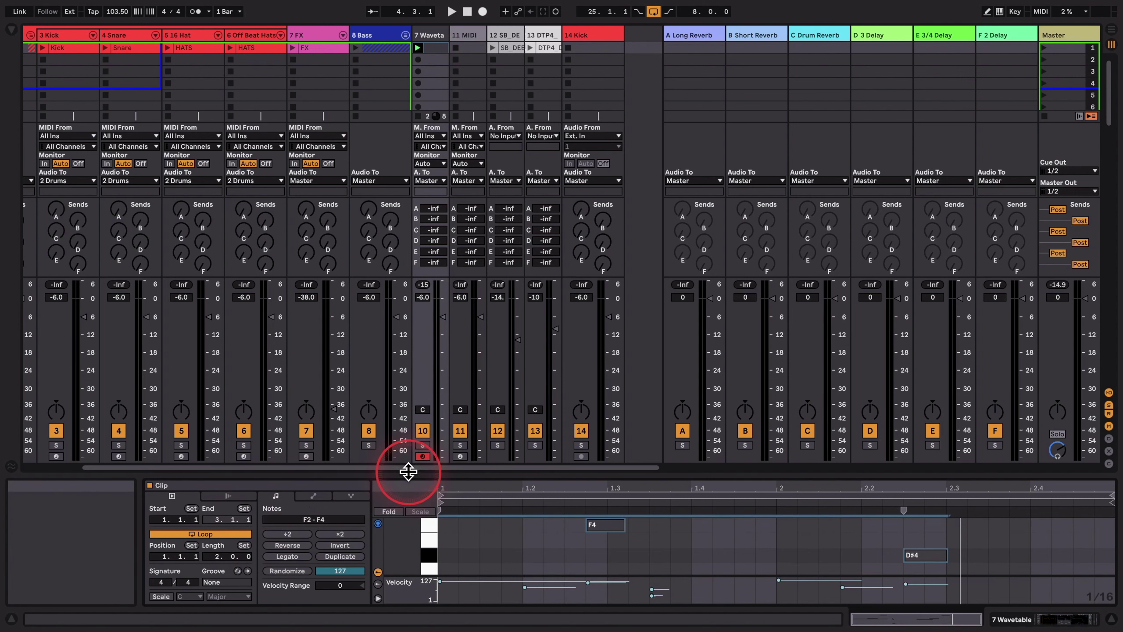
mouse_move(410, 469)
mouse_down()
mouse_move(409, 292)
mouse_move(394, 206)
mouse_move(376, 462)
mouse_move(376, 413)
mouse_up()
click(381, 467)
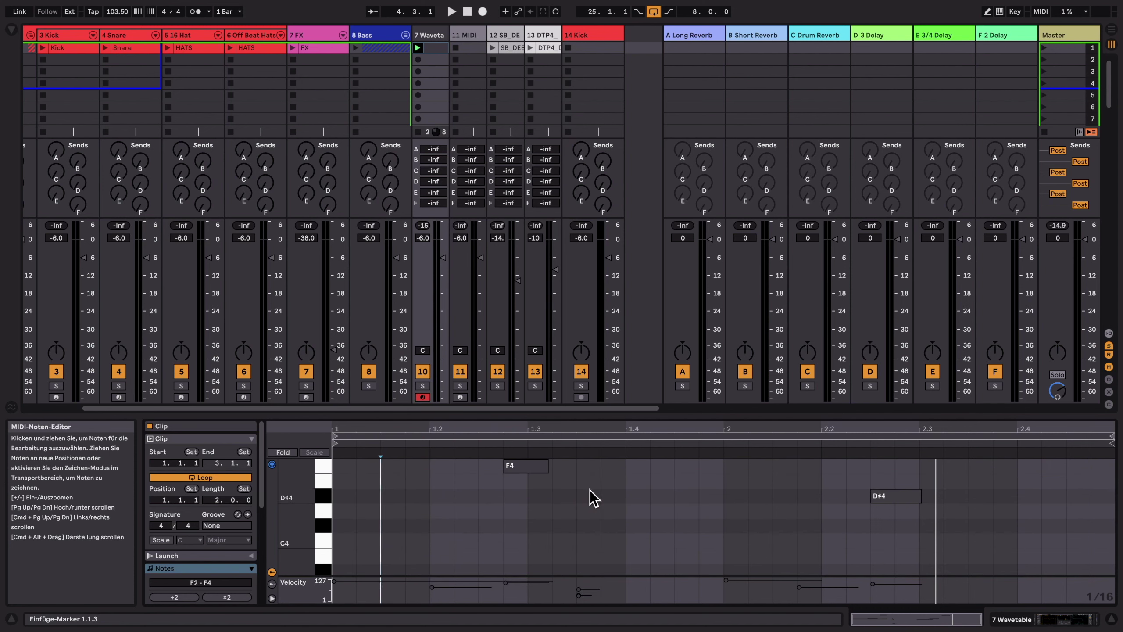
Toggle the expanded clip detail view of the MIDI clip on and off several times
key(alt+super)
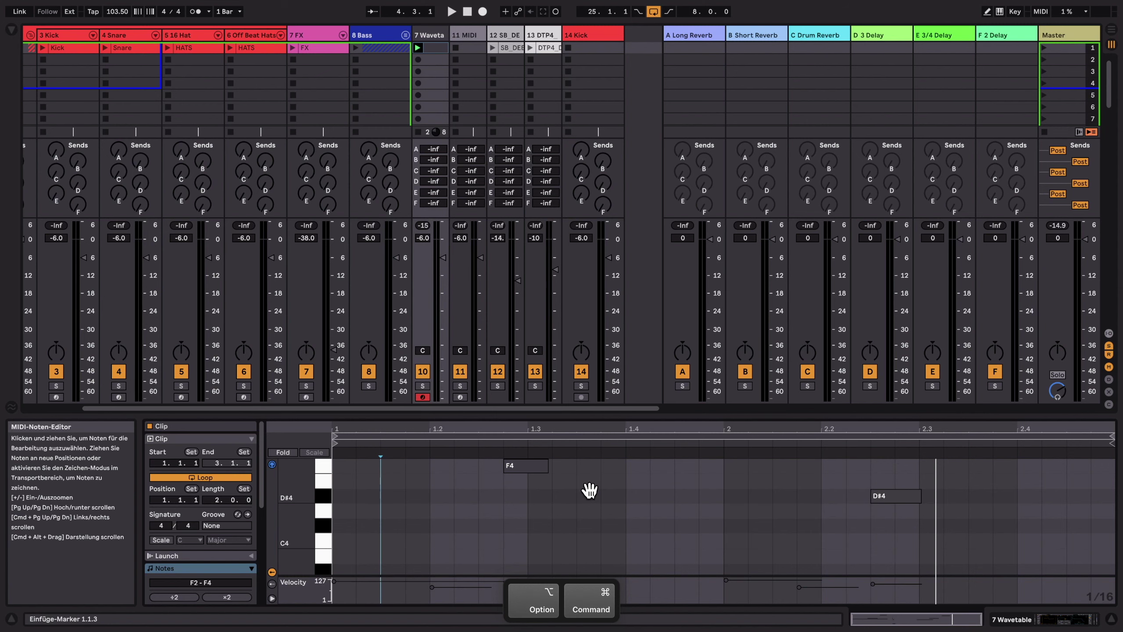
key(alt+super+e)
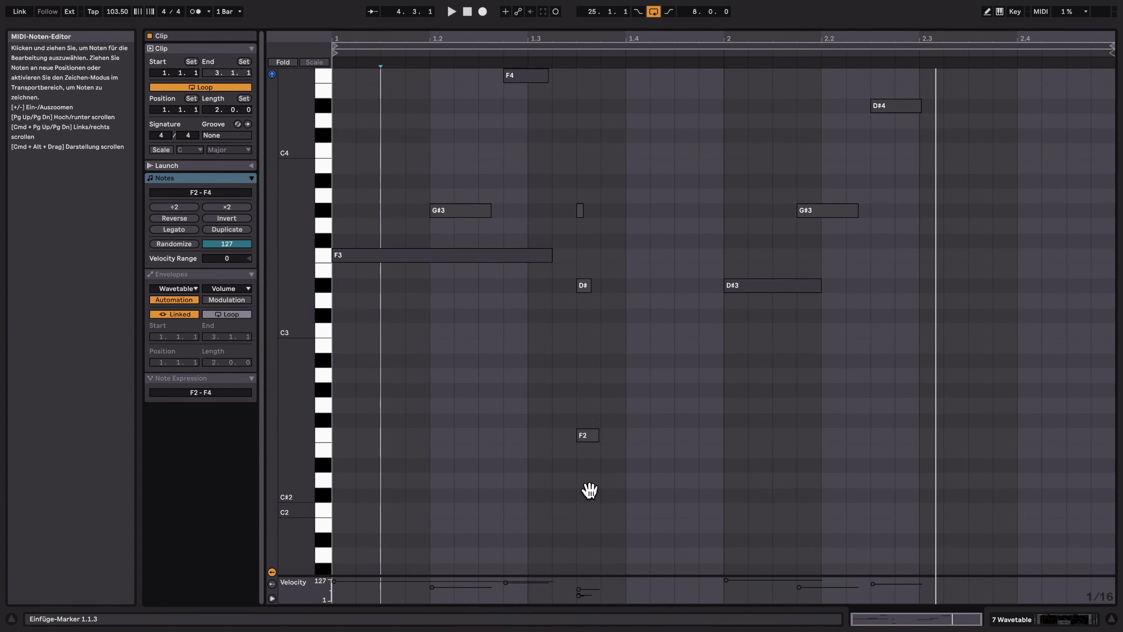
key(super+alt+e)
key(super+alt+e)
key(super+alt+e)
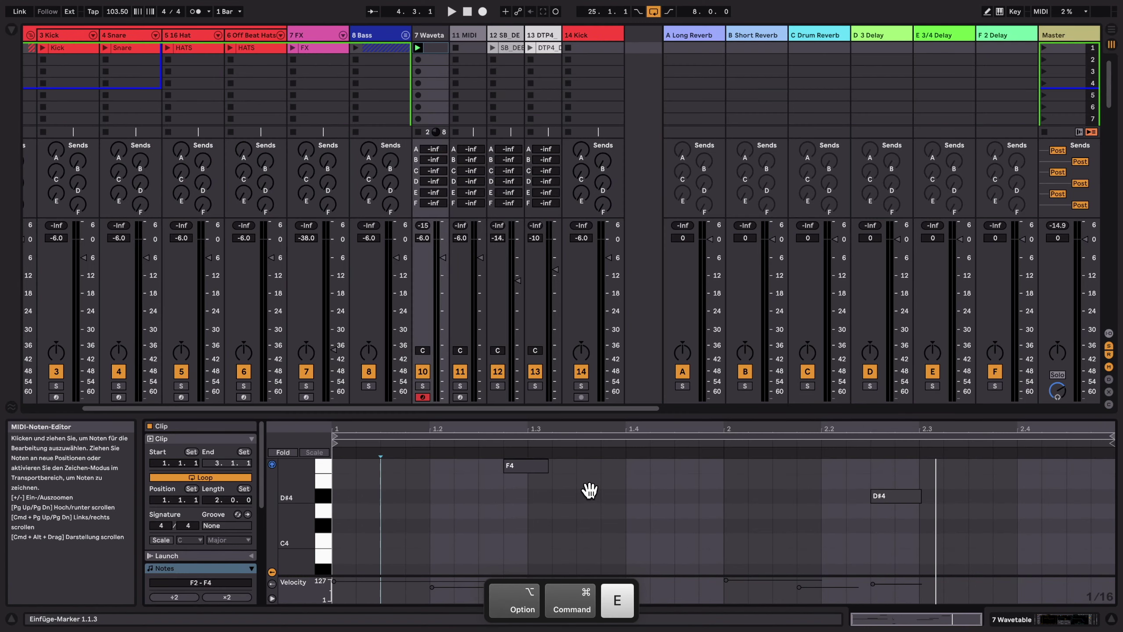
key(super+alt+e)
key(super+alt+e)
Open the SB_DEEP_HOUSE bassline audio clip on track 12 and expand its clip detail view
click(542, 37)
click(504, 47)
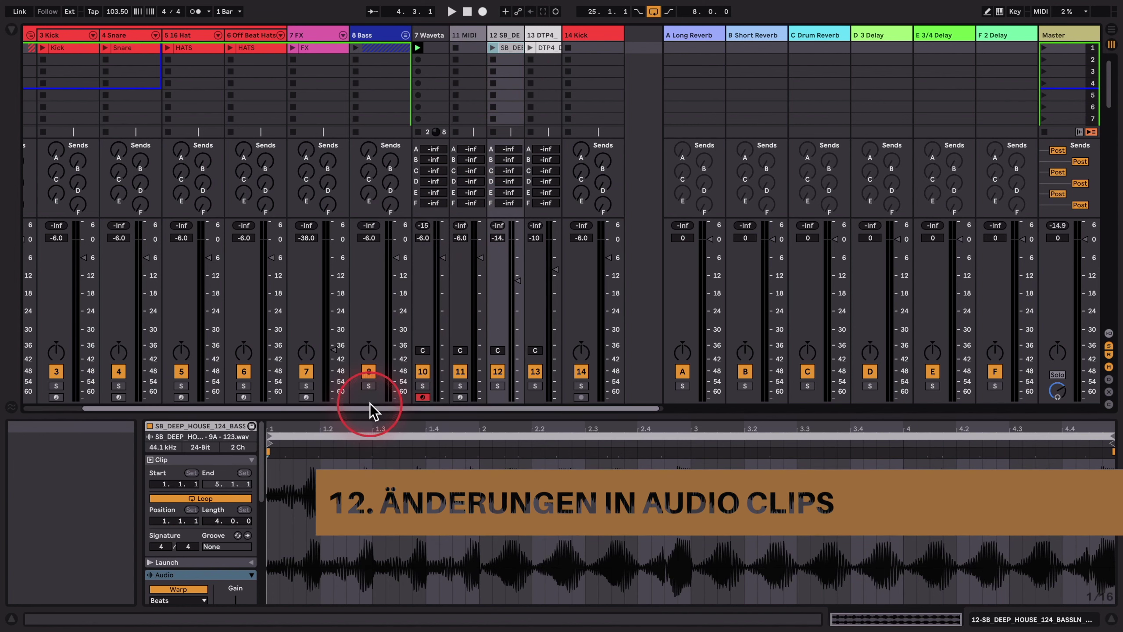
key(super+alt+e)
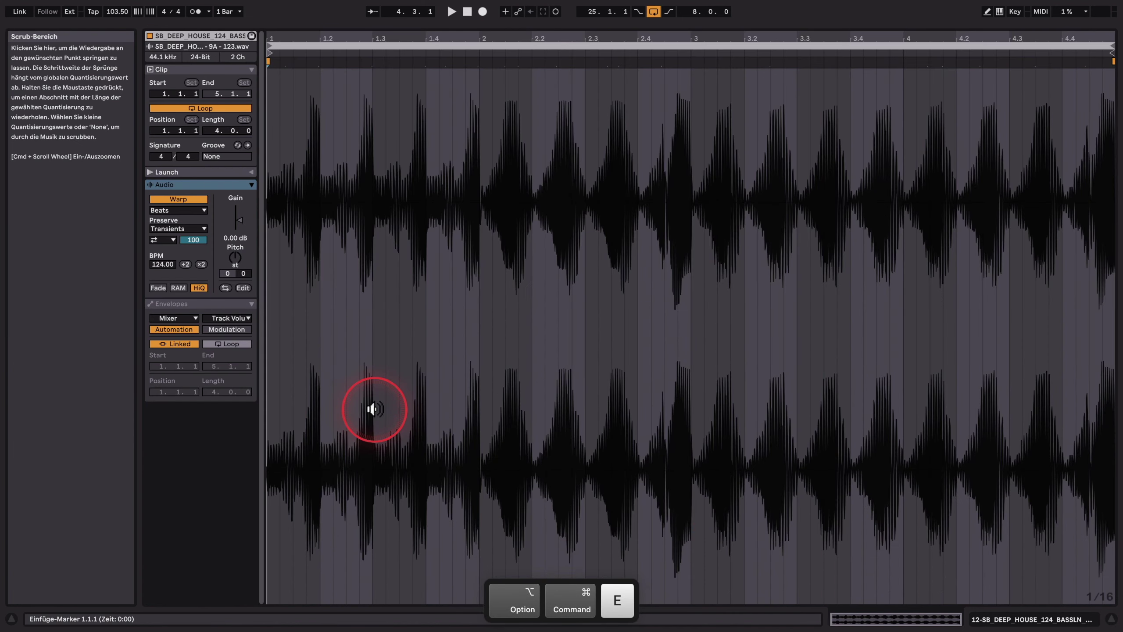